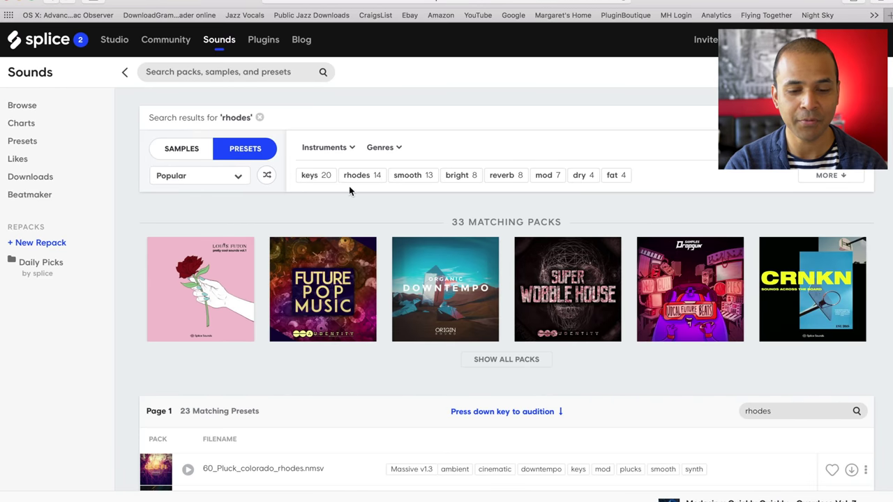
# Filter the rhodes results to sample loops and preview the LF_inspiration_rhodes_lick_96_A#_v2 loop.
pyautogui.click(827, 177)
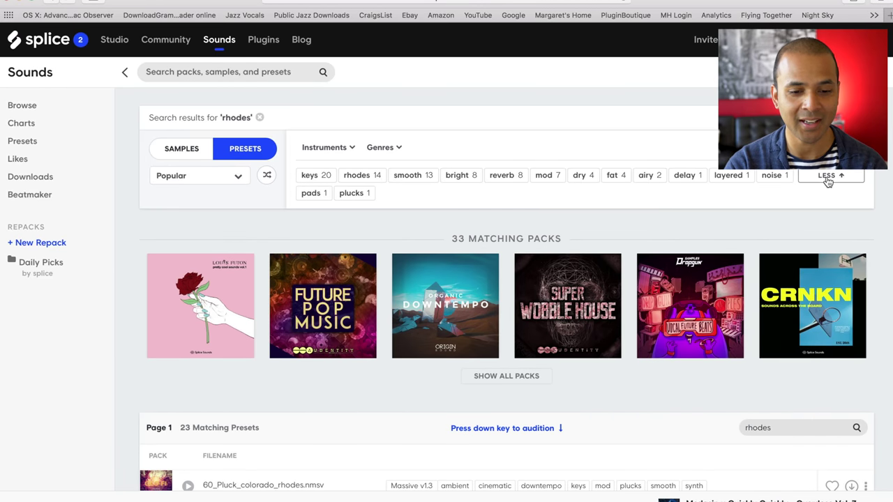
pyautogui.write('rhodes')
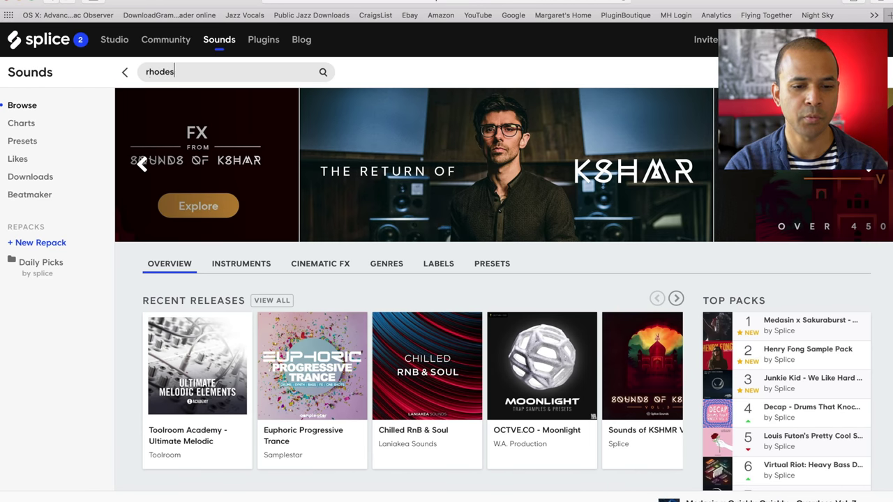
pyautogui.press('Return')
pyautogui.click(209, 146)
pyautogui.click(388, 148)
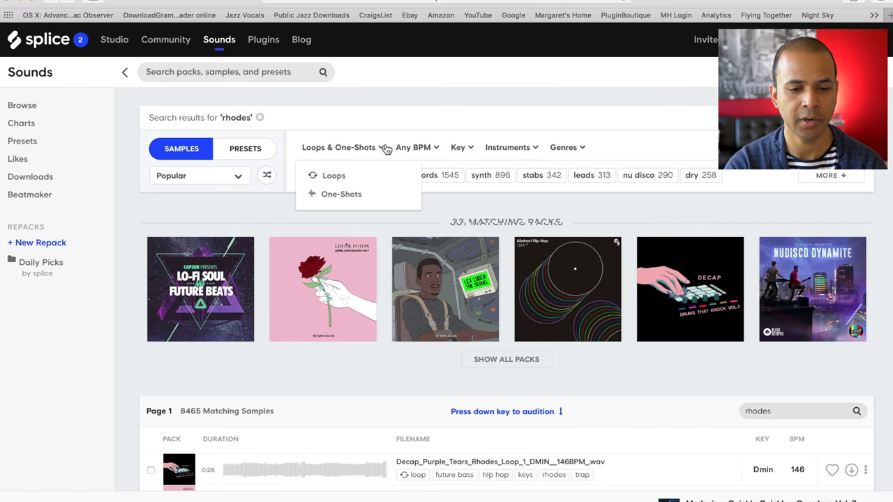
pyautogui.click(338, 182)
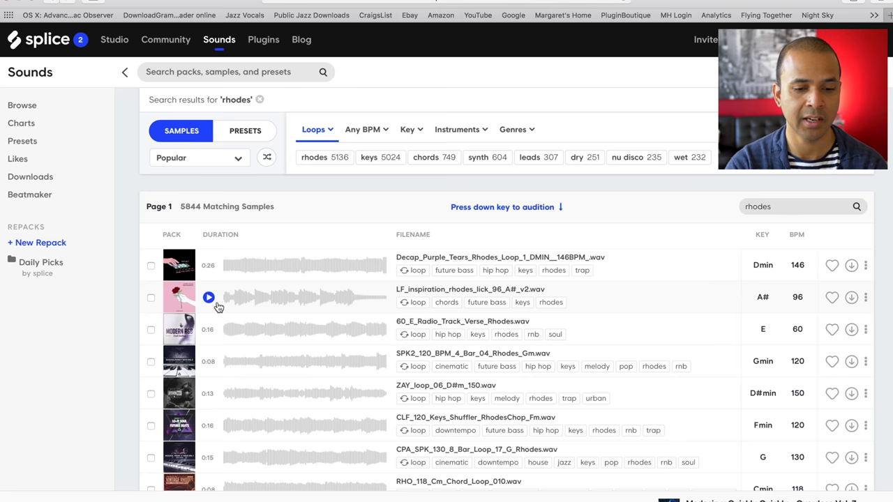
pyautogui.click(209, 298)
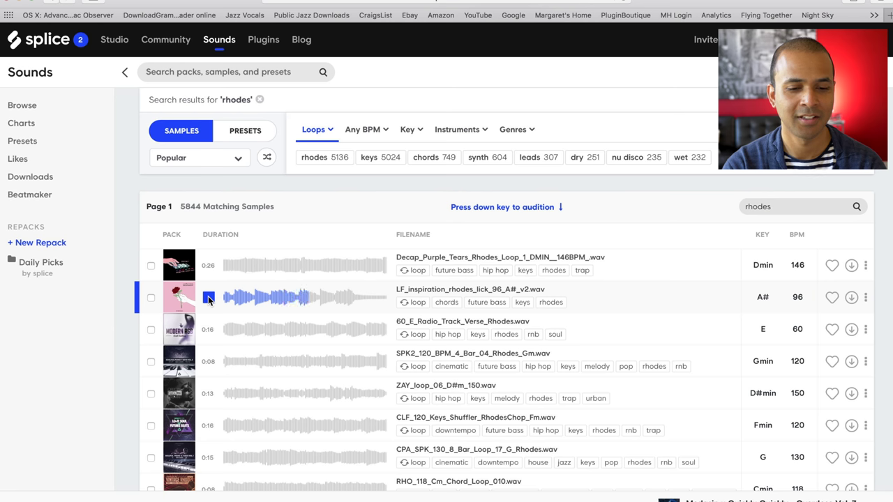
pyautogui.click(208, 297)
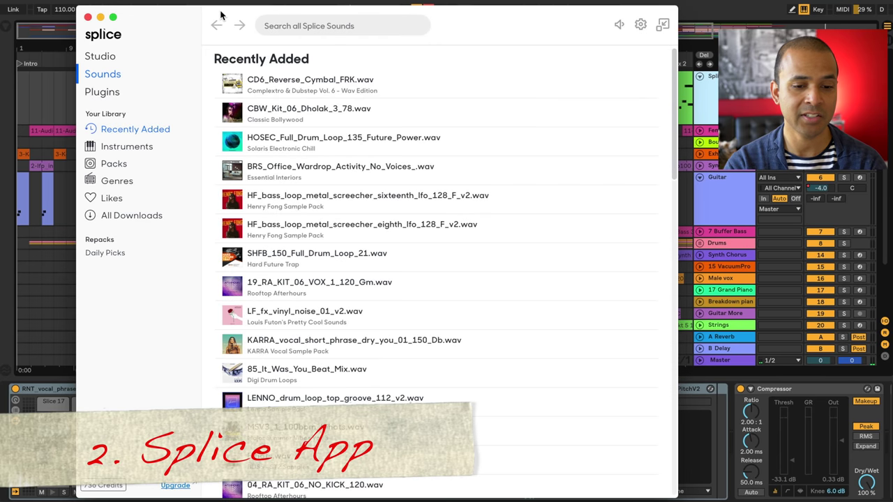
pyautogui.moveTo(379, 86)
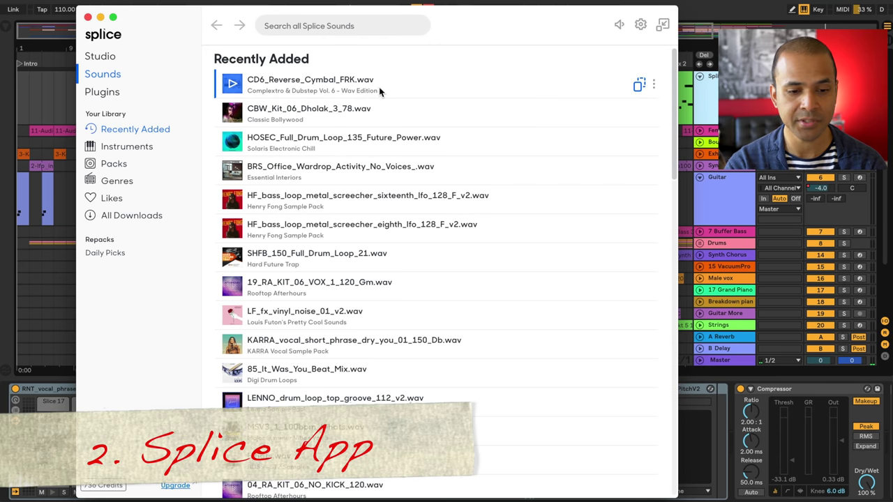
# Search all sounds for 'vocal' and scroll down to the On Splice Sounds results.
pyautogui.click(316, 26)
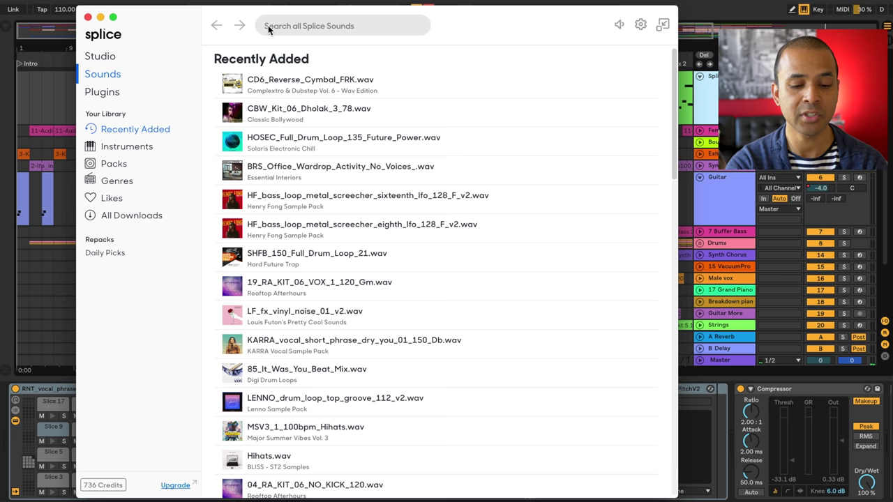
pyautogui.write('vocal')
pyautogui.press('Return')
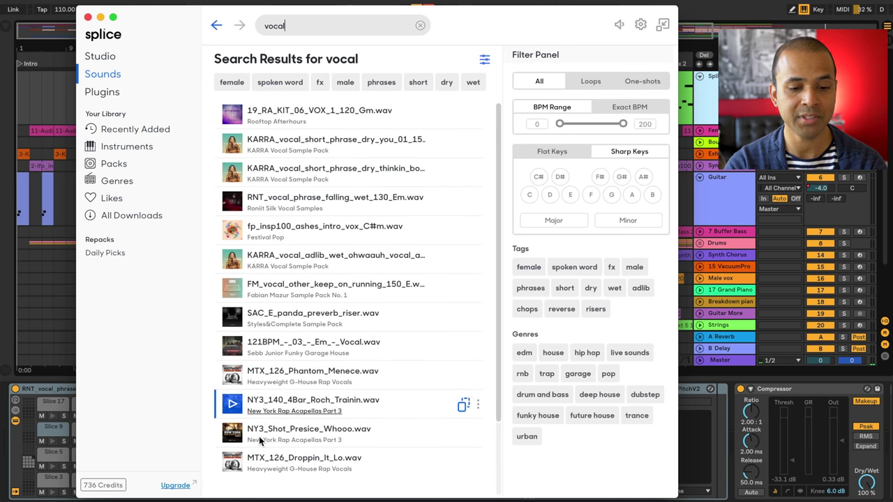
pyautogui.click(307, 381)
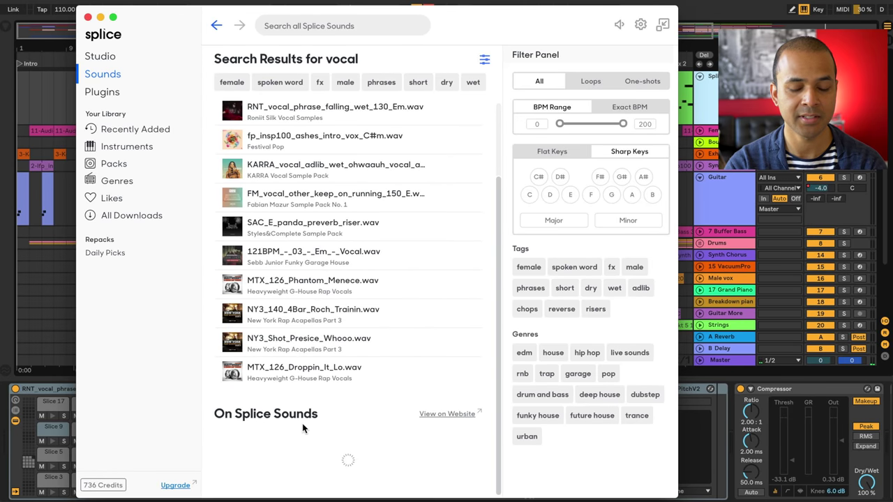
pyautogui.scroll(-4, 304, 428)
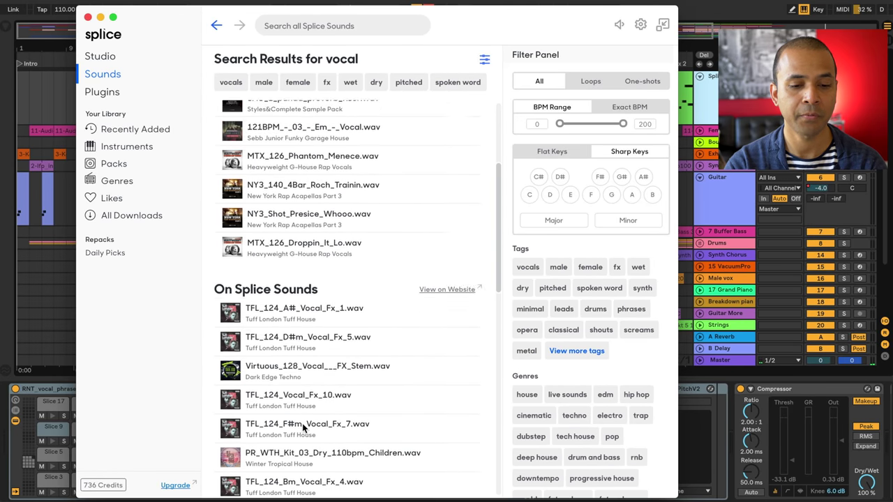
pyautogui.scroll(-3, 303, 428)
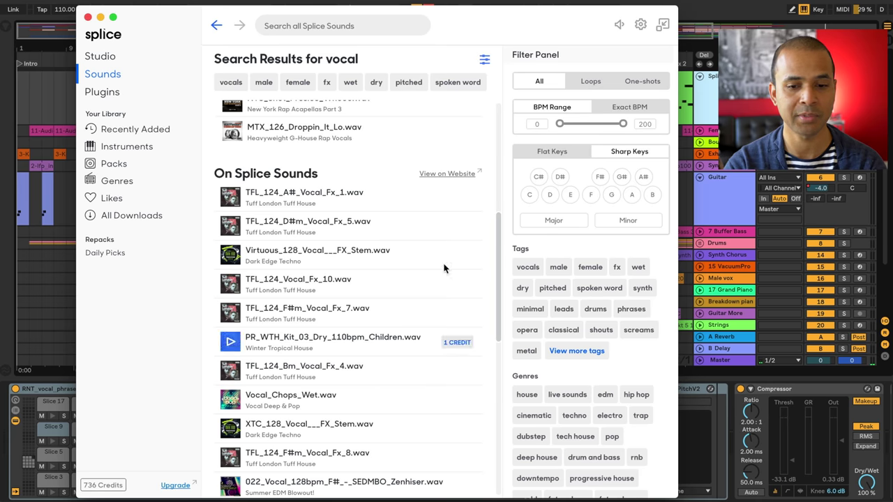
# Filter vocals to female loops, preview the LZ hook chop and RNT falling phrase, then hide Splice.
pyautogui.click(590, 82)
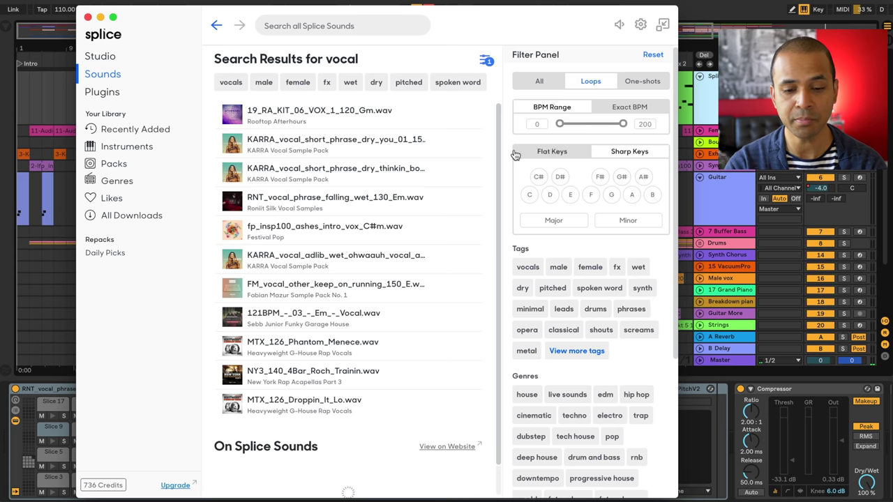
pyautogui.click(590, 268)
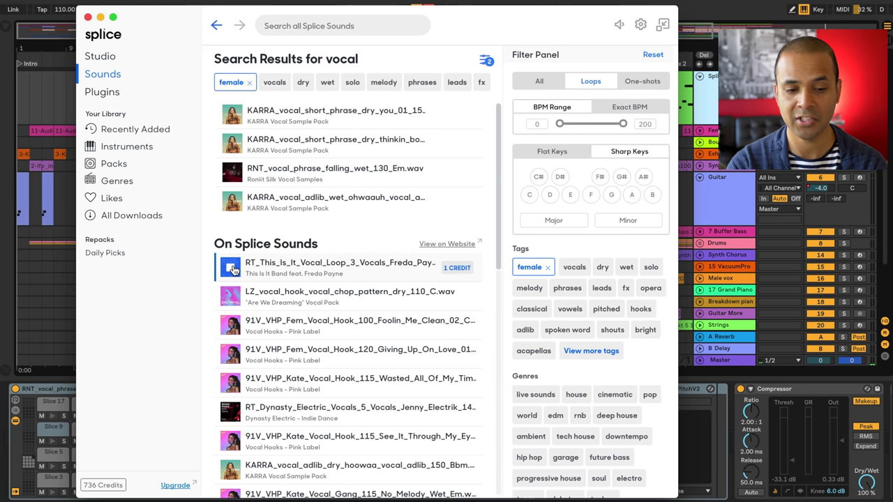
pyautogui.moveTo(230, 301)
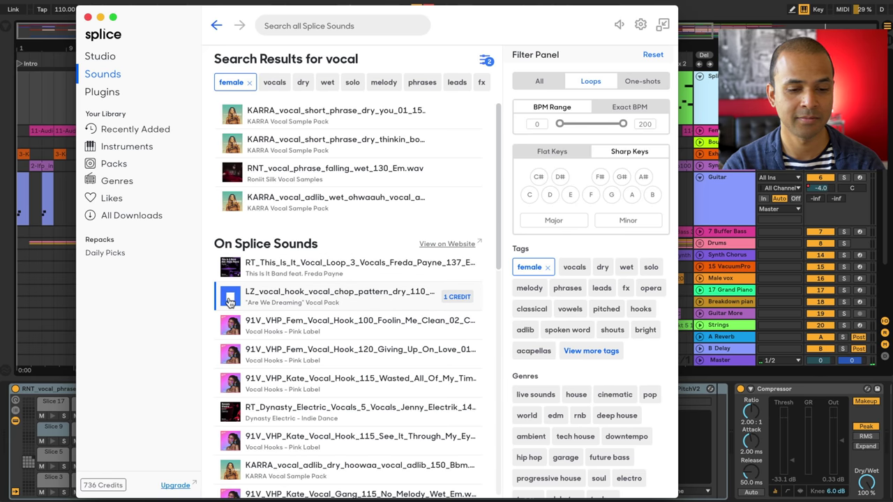
pyautogui.click(230, 301)
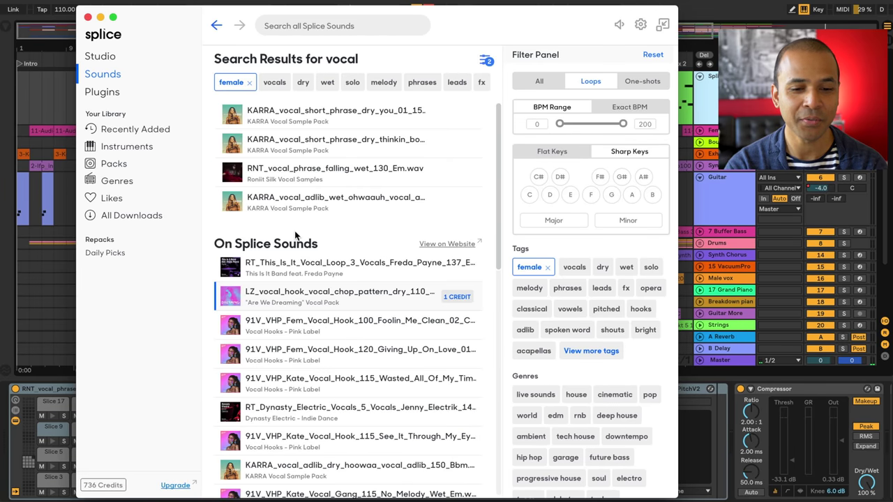
pyautogui.click(232, 173)
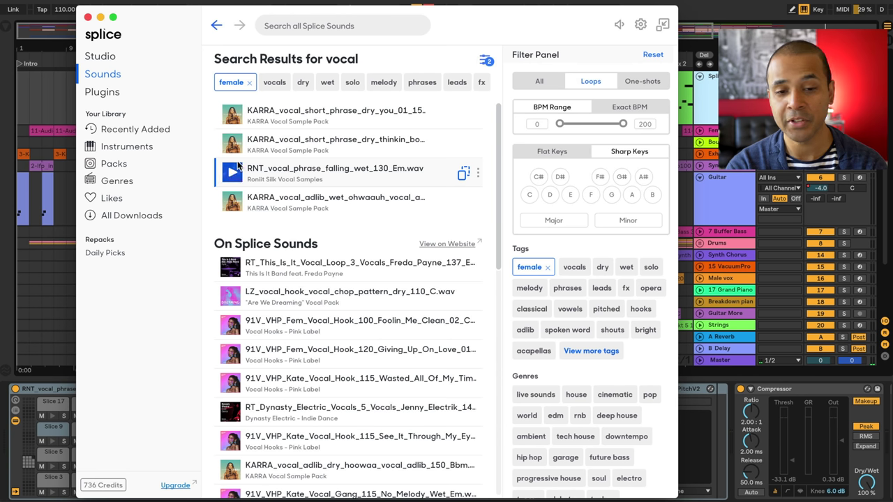
pyautogui.press('super+Tab')
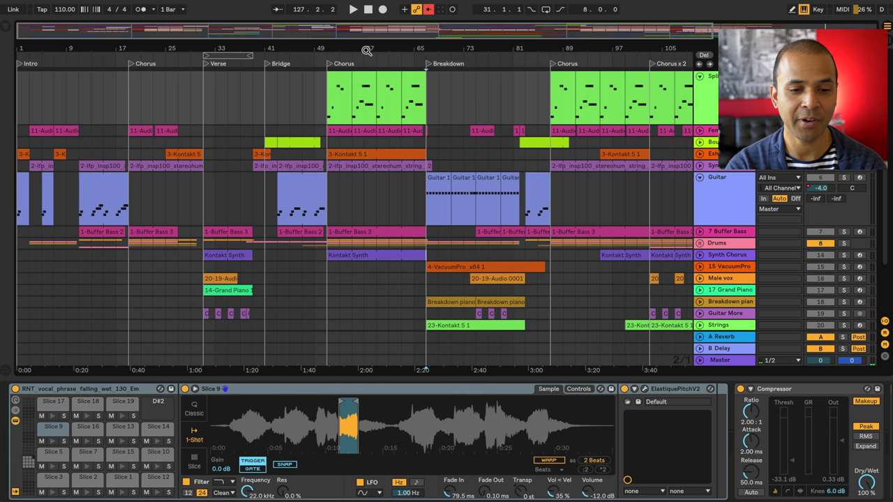
# Play the arrangement from the Chorus locator to hear the sliced vocal, then stop.
pyautogui.click(330, 65)
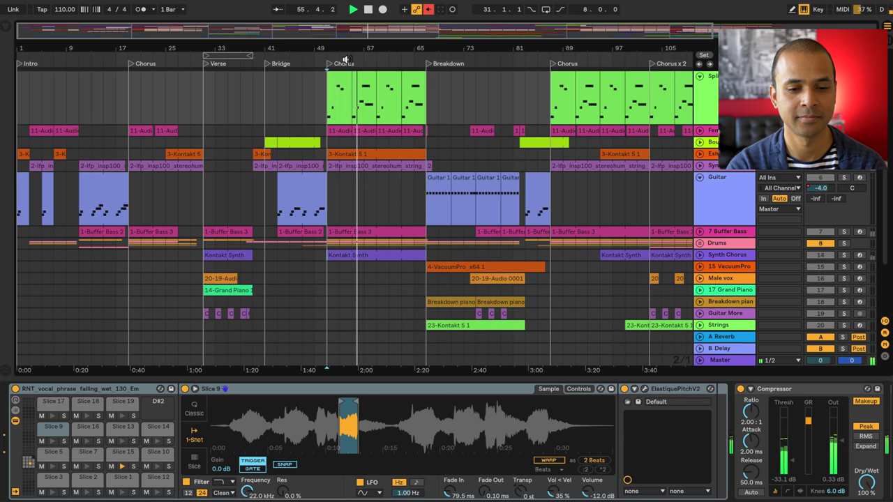
pyautogui.click(368, 10)
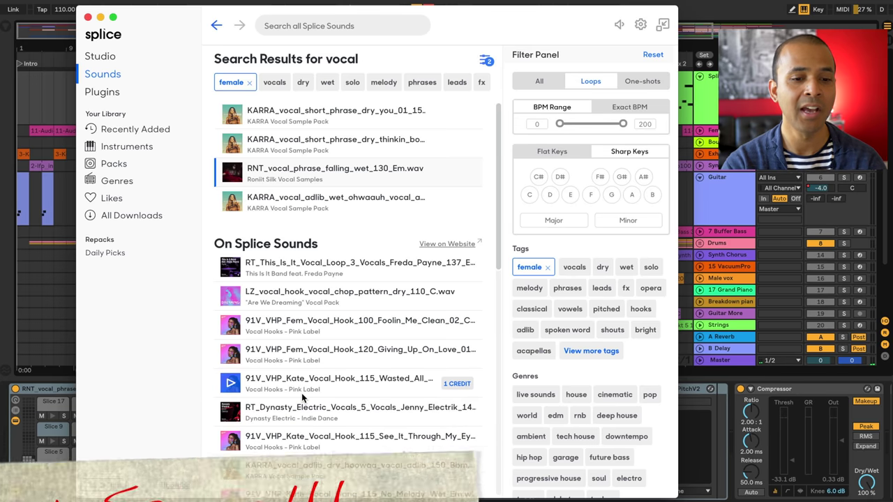
# Search Splice for 'riser' and preview CTS_Riser_7.wav.
pyautogui.click(292, 27)
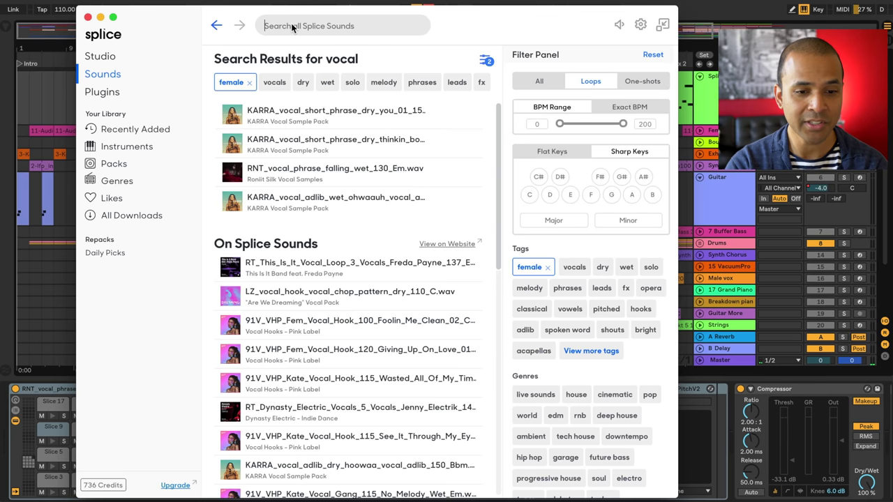
pyautogui.write('riser')
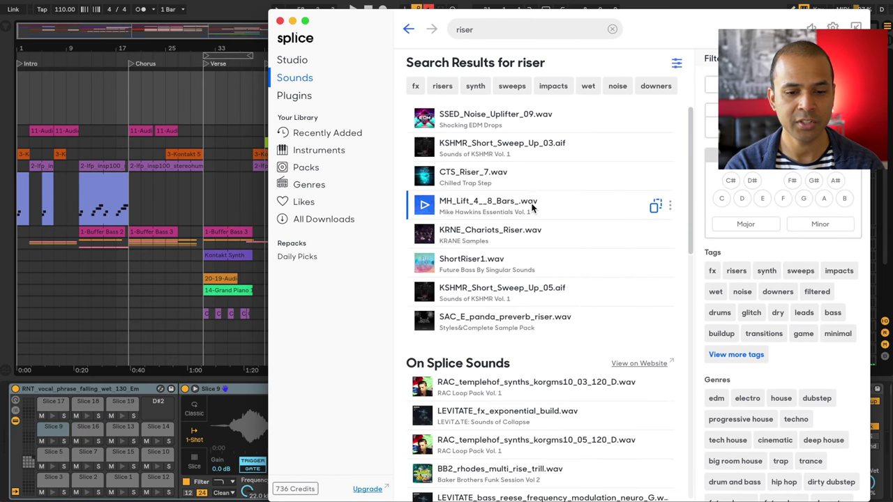
pyautogui.press('Up')
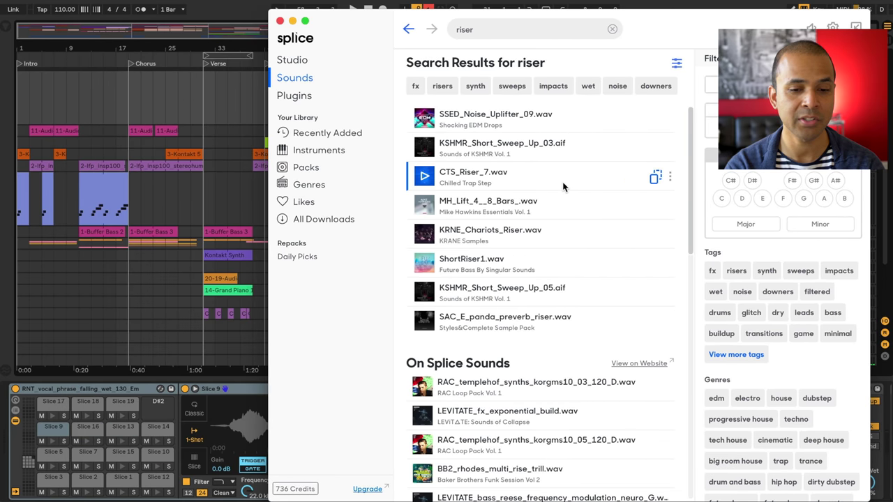
# Drop CTS_Riser_7 onto an Ableton track at the first Chorus start and play it back.
pyautogui.moveTo(564, 186); pyautogui.dragTo(148, 294)
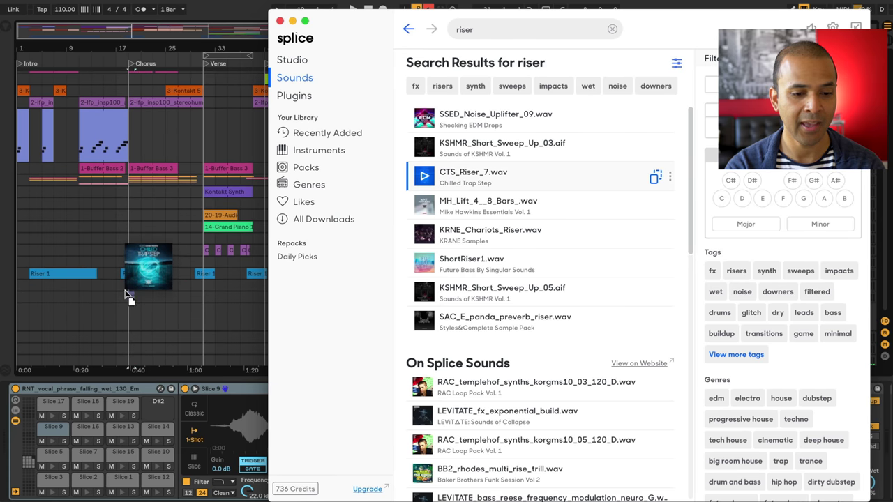
pyautogui.moveTo(149, 294); pyautogui.dragTo(126, 288)
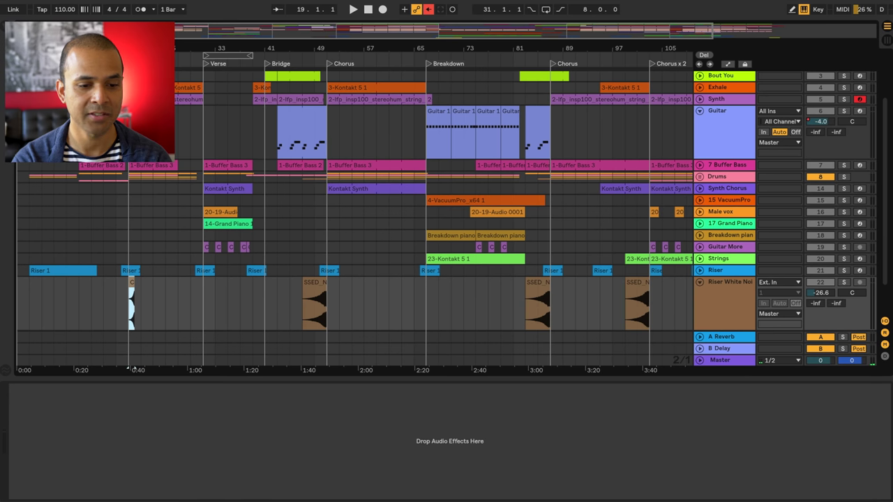
pyautogui.press('space')
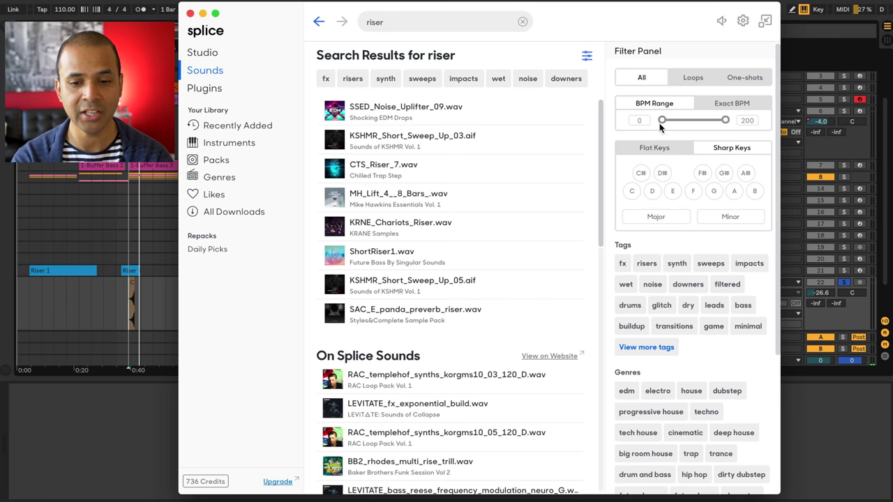
# Filter vocals to exactly 120 BPM in D and preview the ct_mus140_clear_vox_D sample.
pyautogui.click(731, 105)
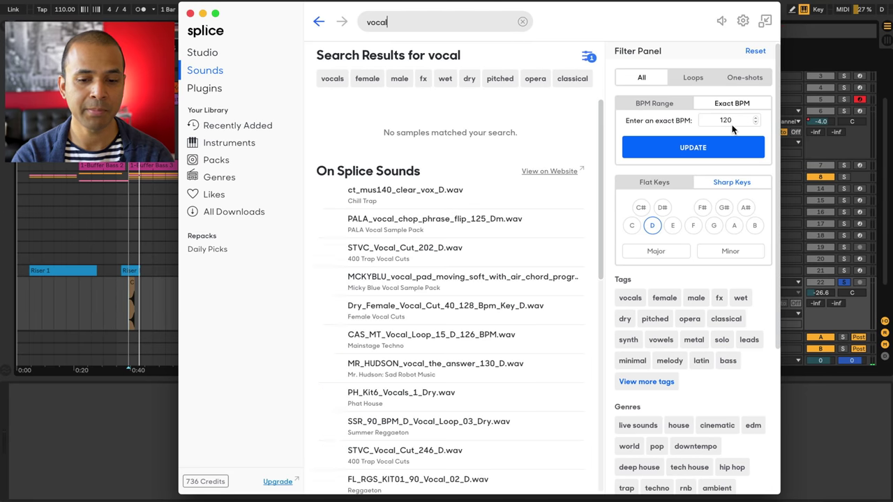
pyautogui.click(335, 198)
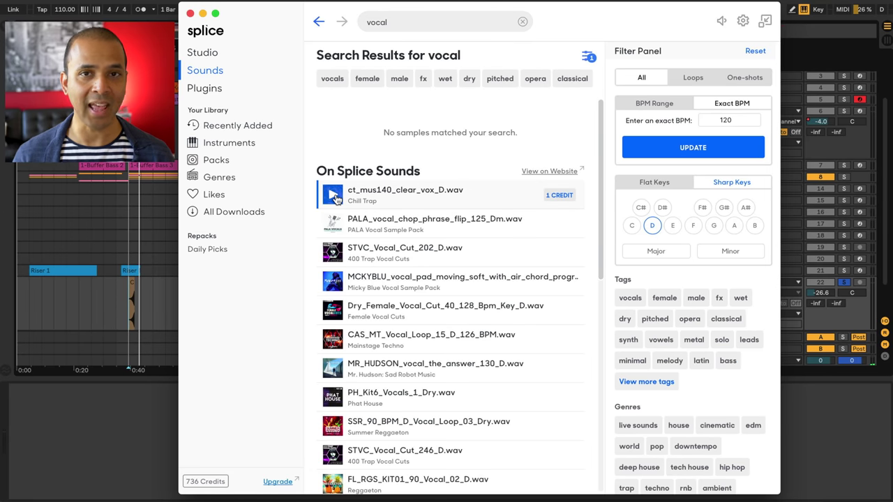